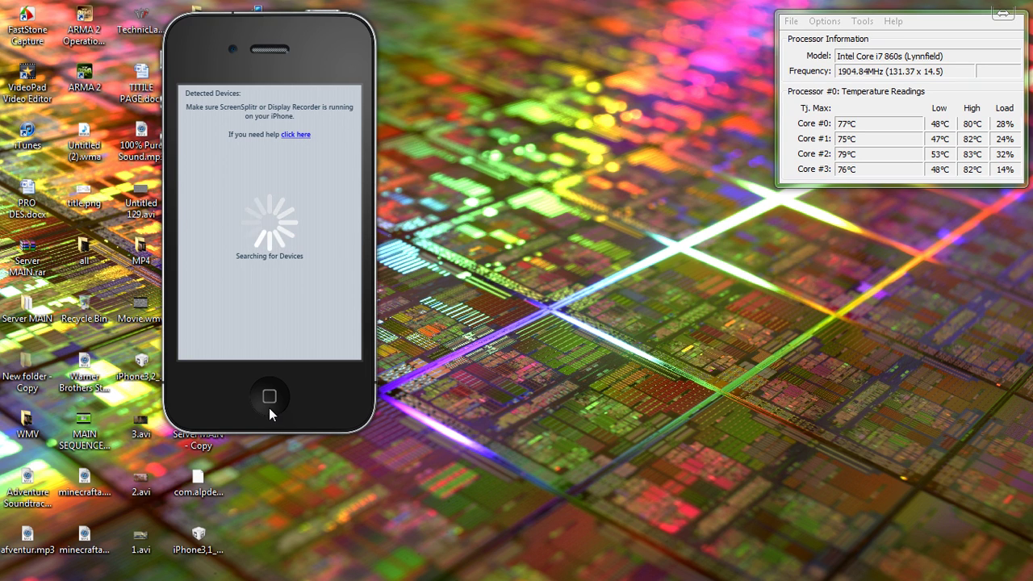
Quit iDemo from its window menu and relaunch it from the desktop icon
right_click(344, 95)
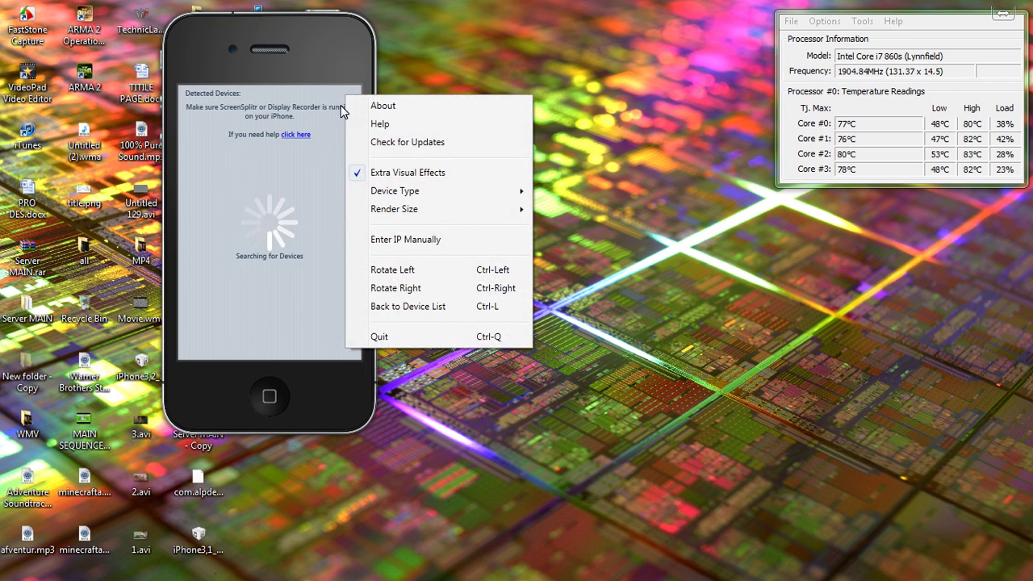
click(377, 336)
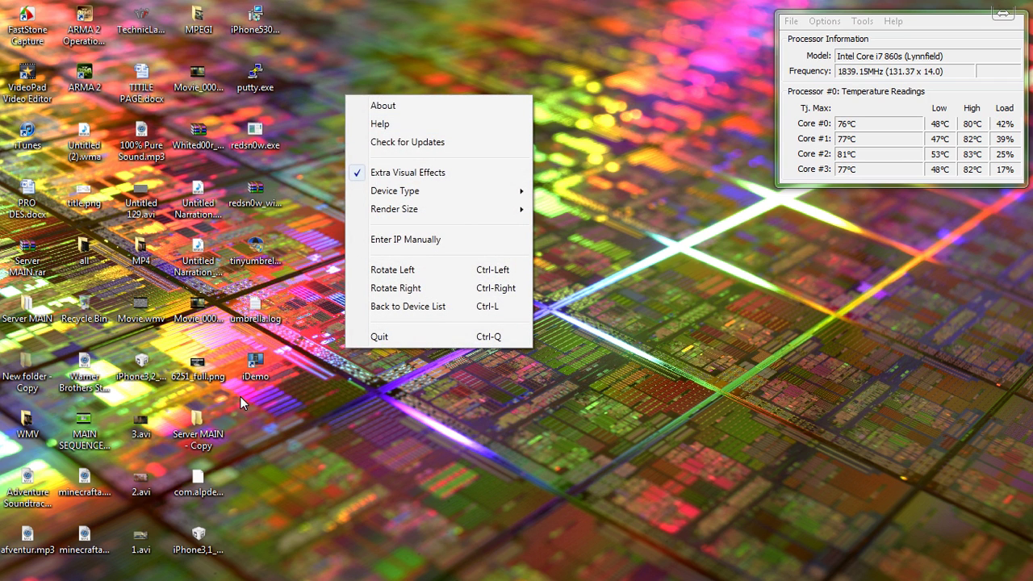
double_click(259, 380)
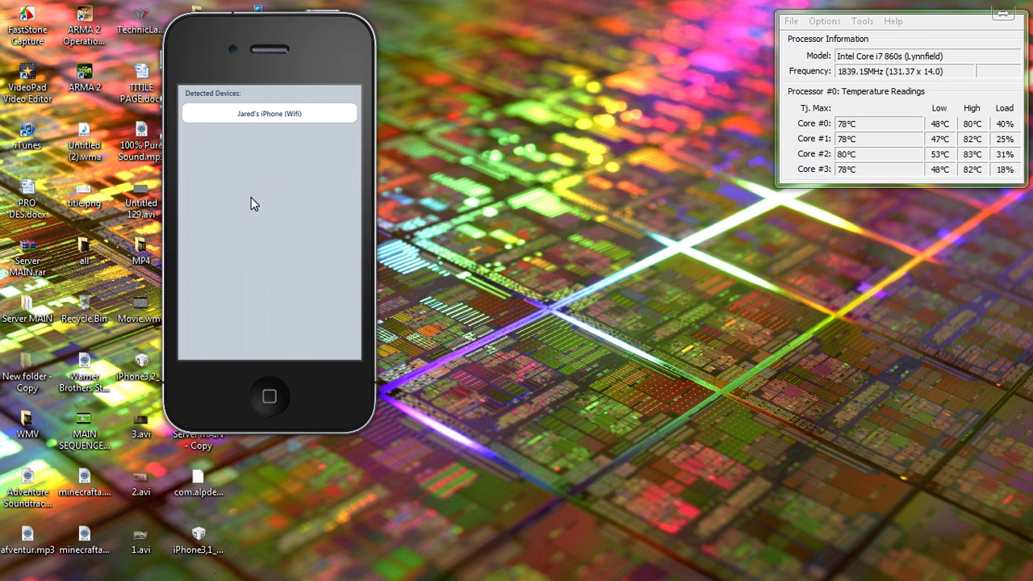
Select the iPhone in iDemo, then download iDemoInstaller.exe from Plutinosoft's iDemo page
click(259, 109)
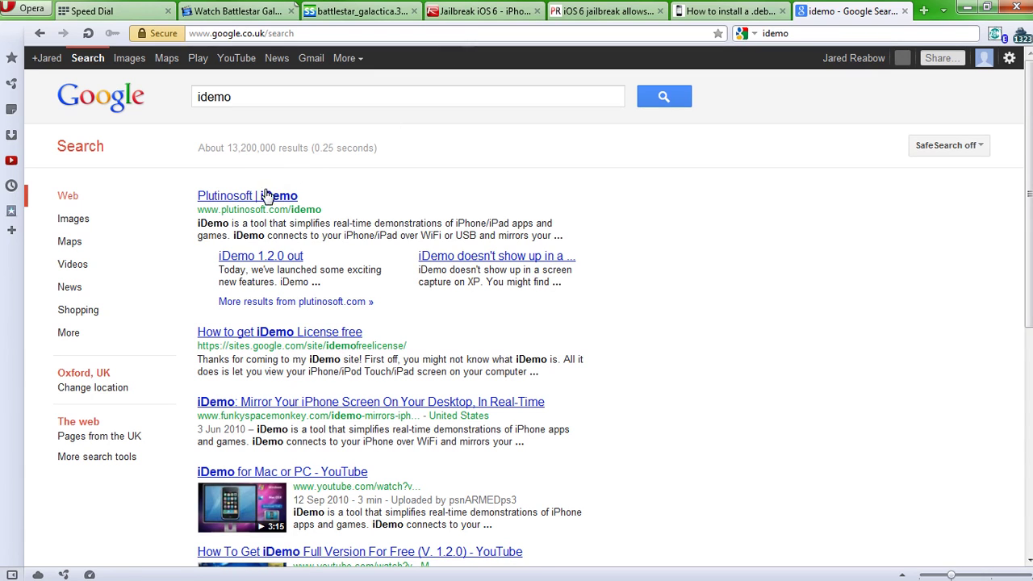
click(268, 196)
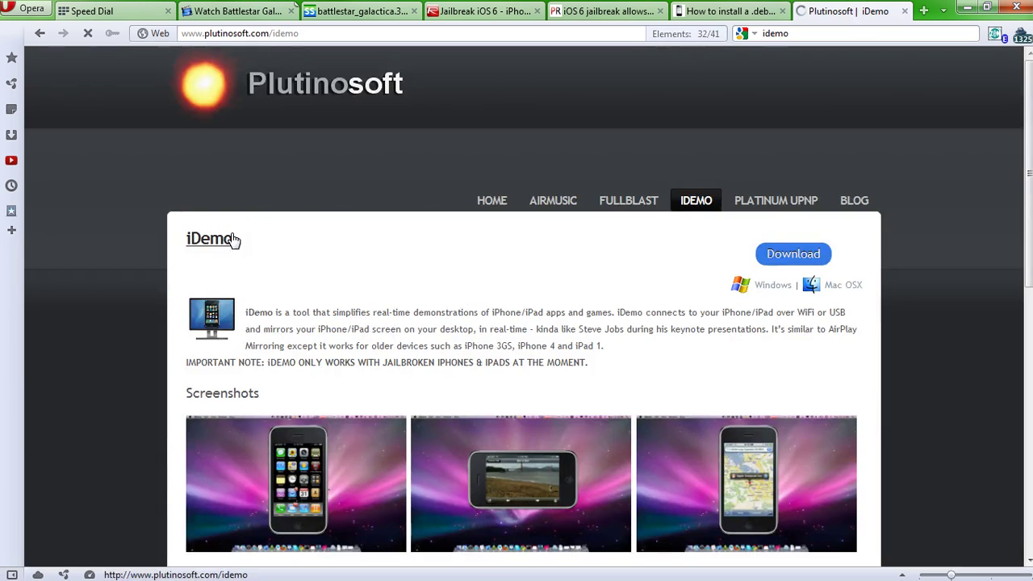
scroll(444, 242, down, 1)
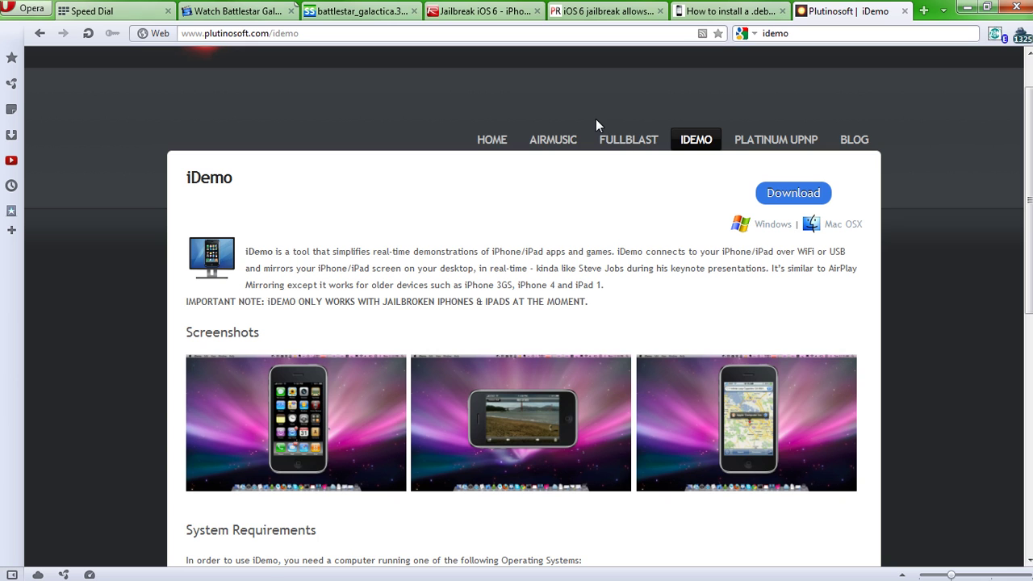
click(781, 202)
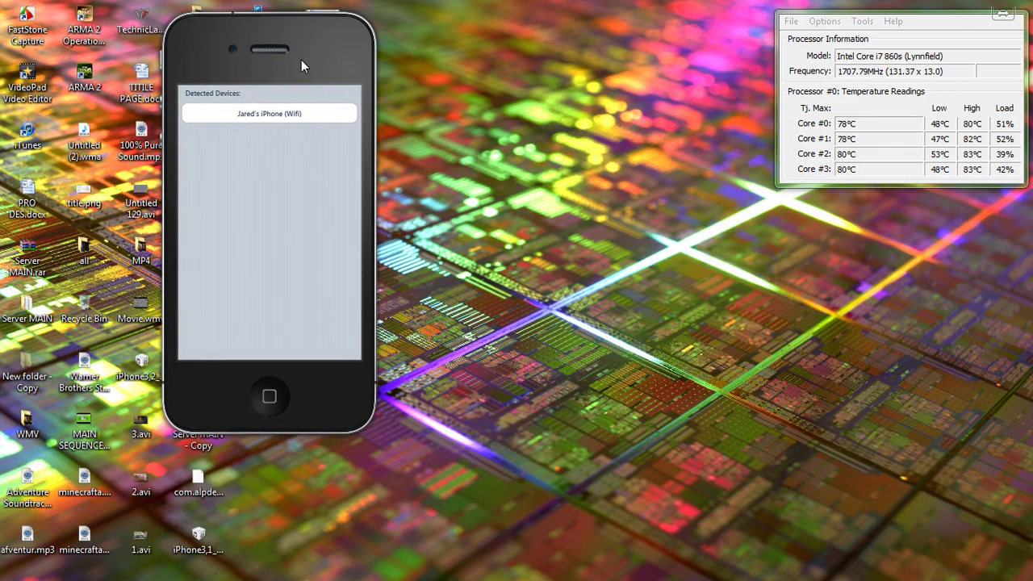
click(323, 113)
click(327, 119)
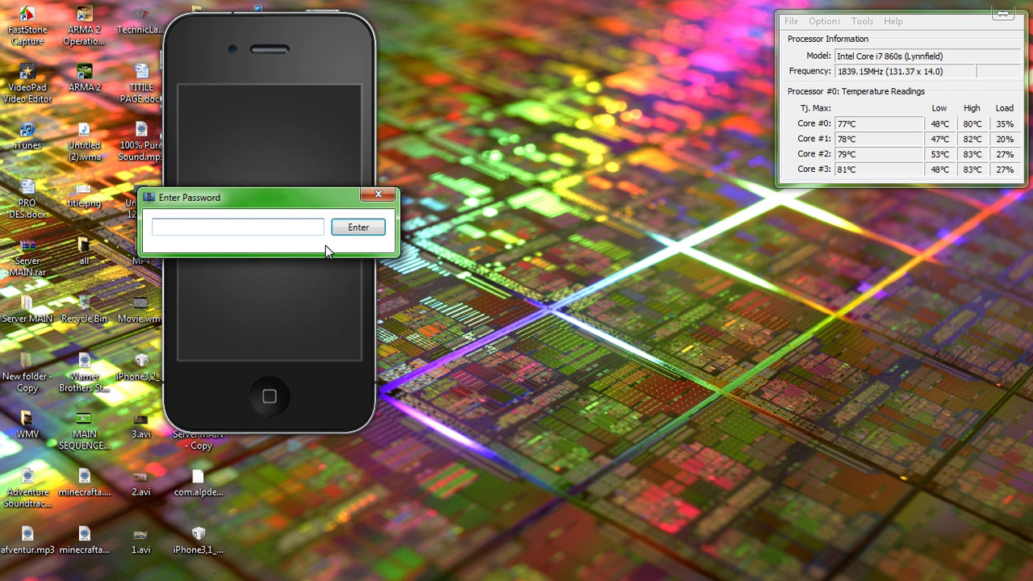
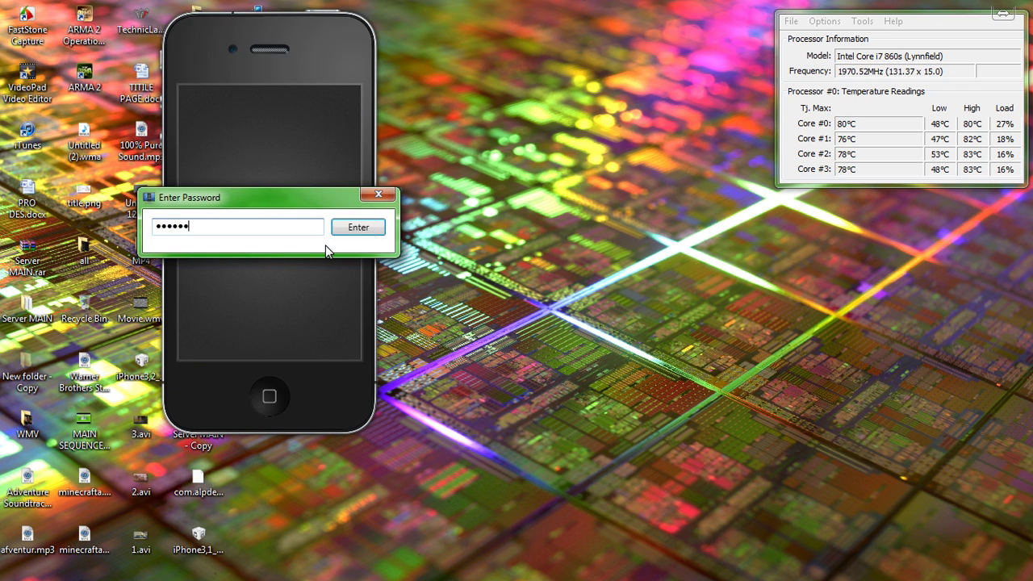
key(Return)
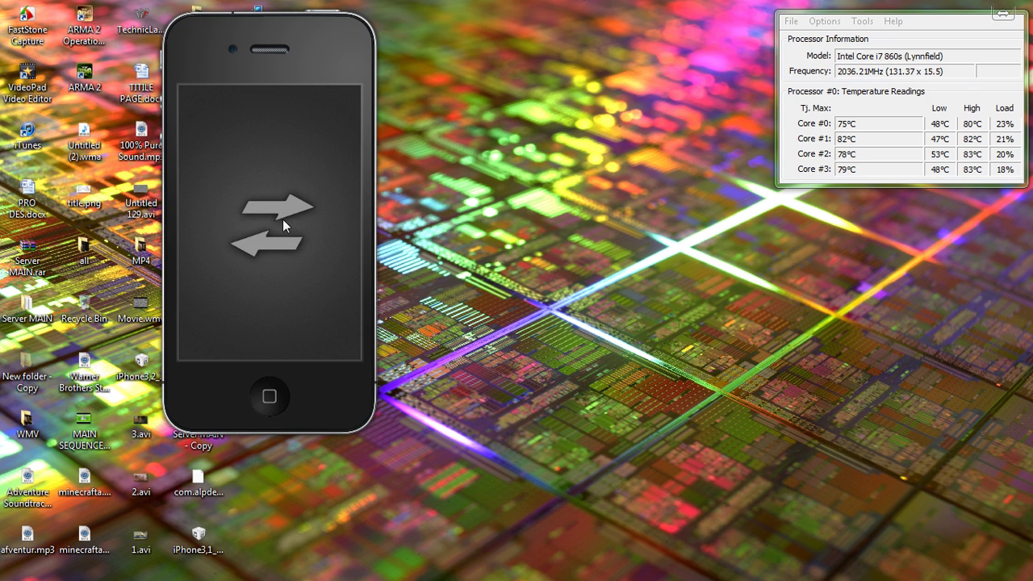